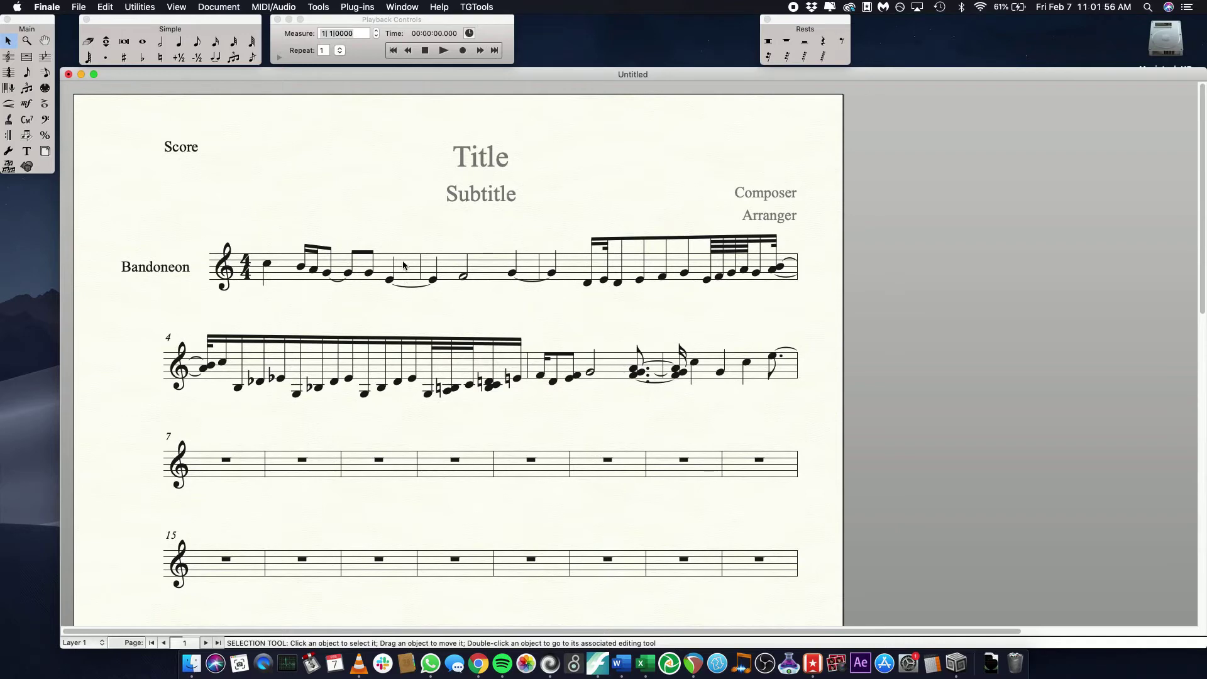
Lock Bandoneon measures 1–2 into one system via Fit Measures
left_click_drag(403, 266, 494, 268)
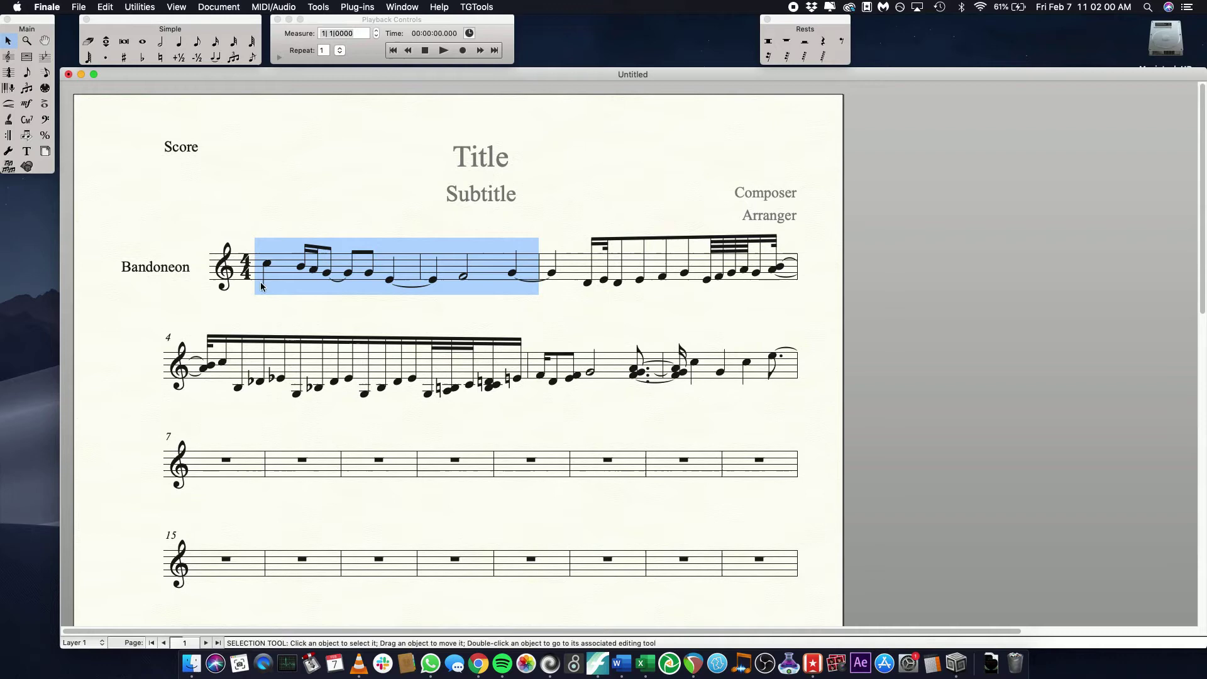
left_click(139, 6)
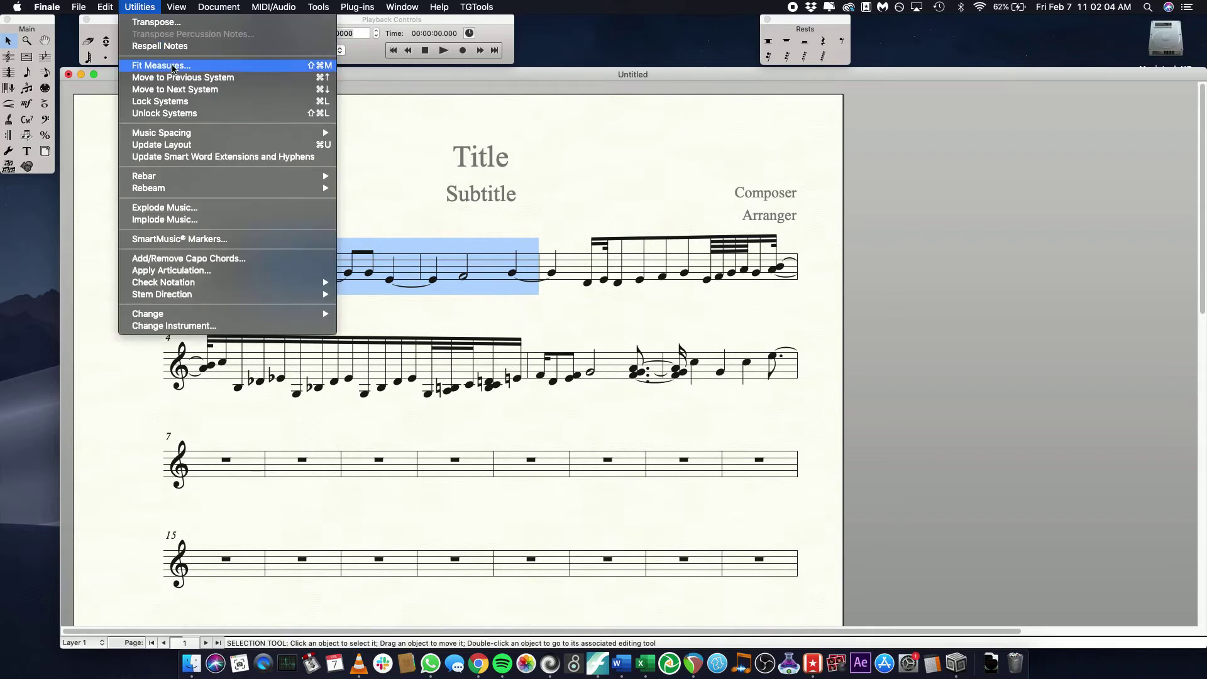
left_click(161, 65)
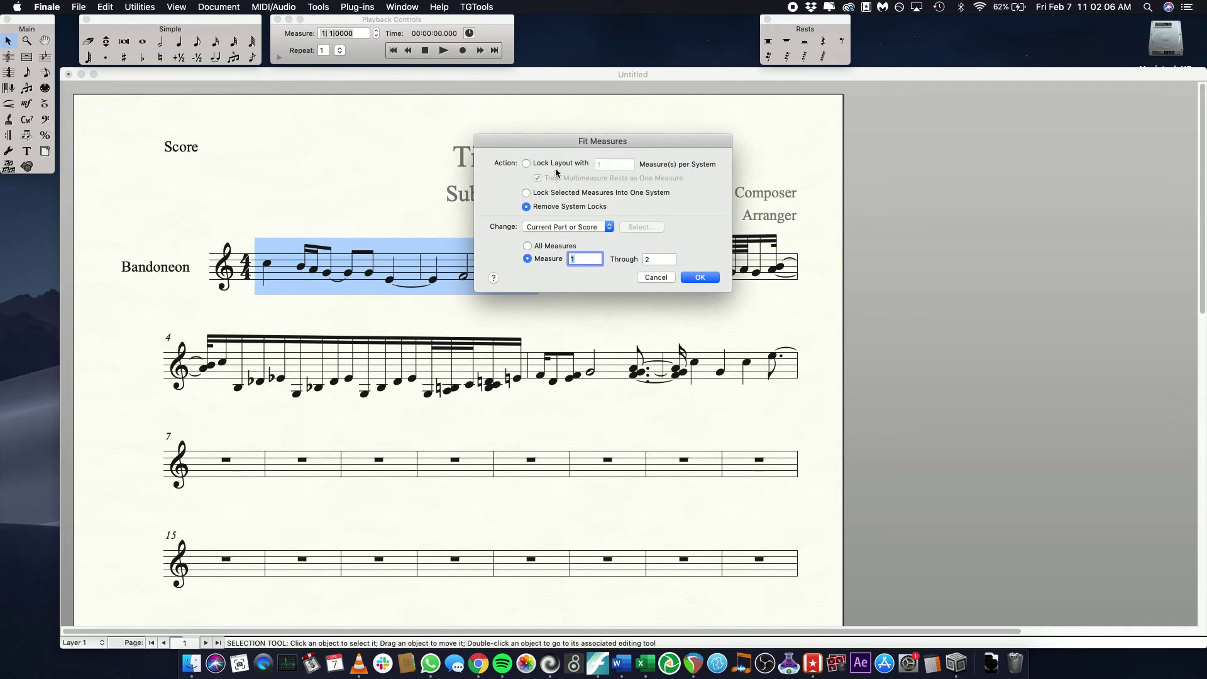
left_click(526, 164)
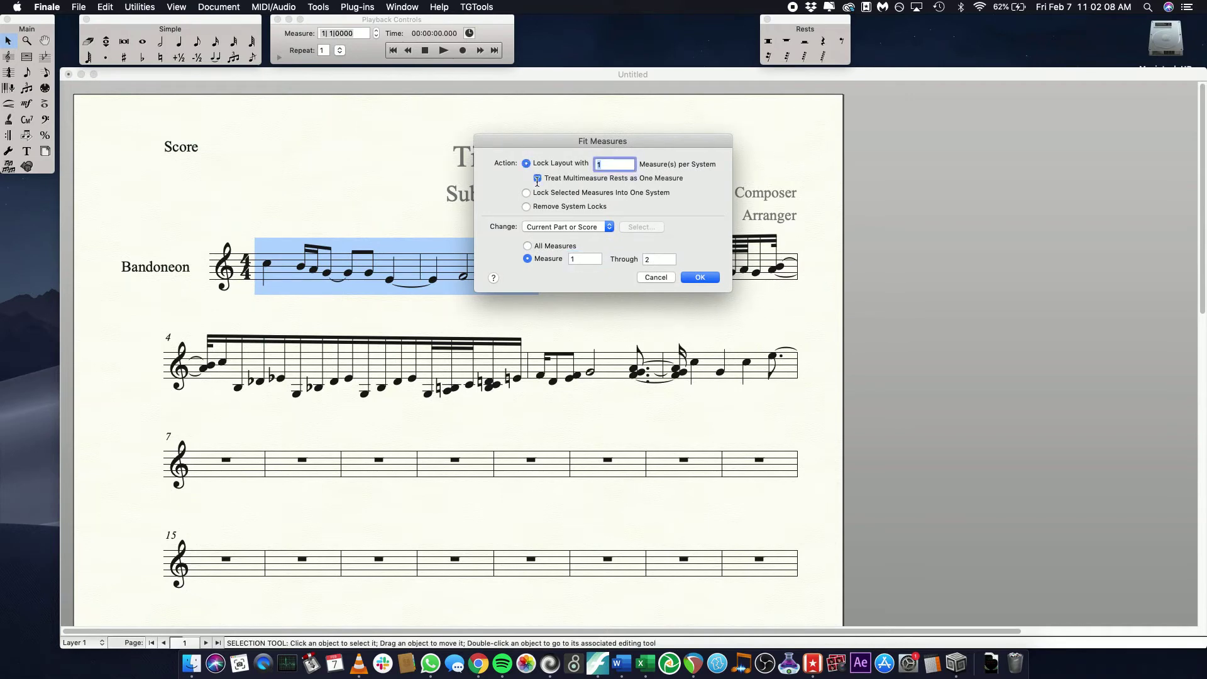
left_click(527, 193)
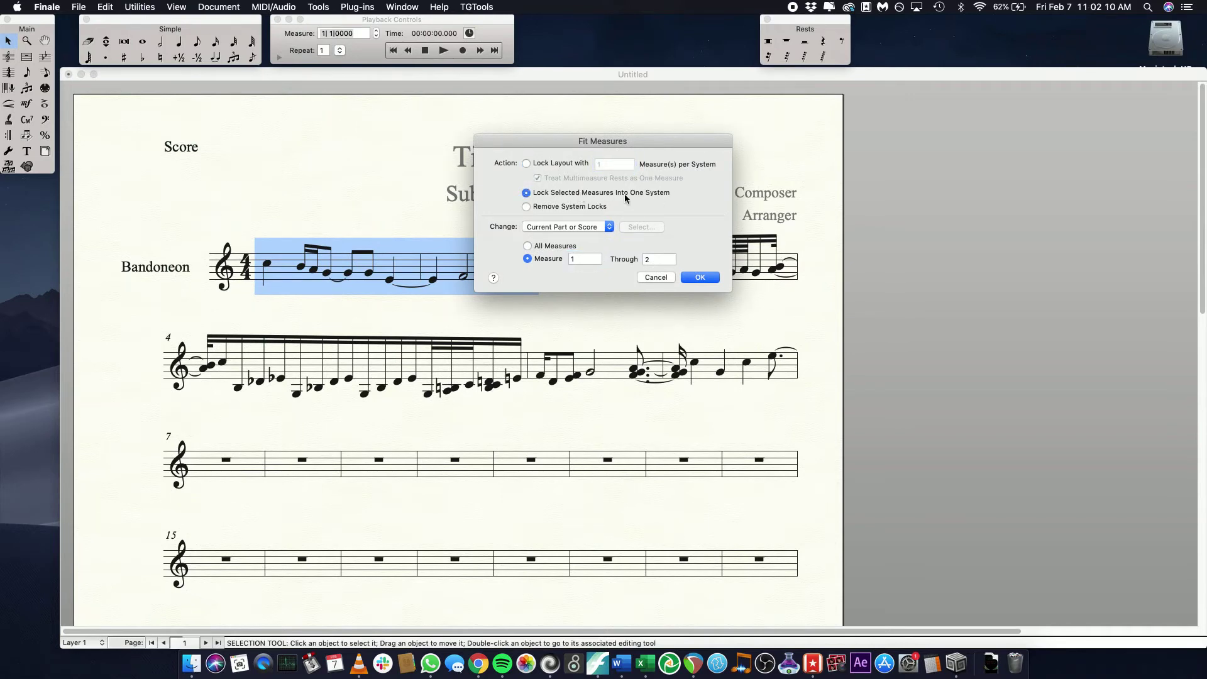
left_click(699, 278)
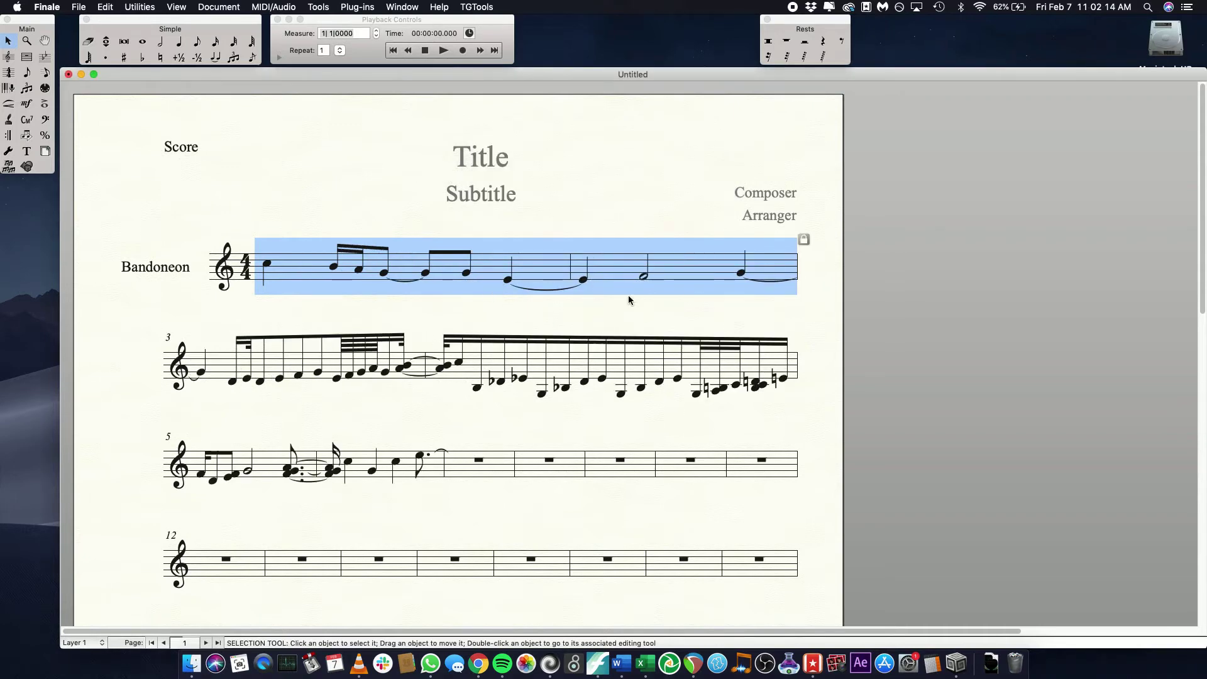
Lock measures 3–6 at one measure per system using Fit Measures
left_click(434, 472)
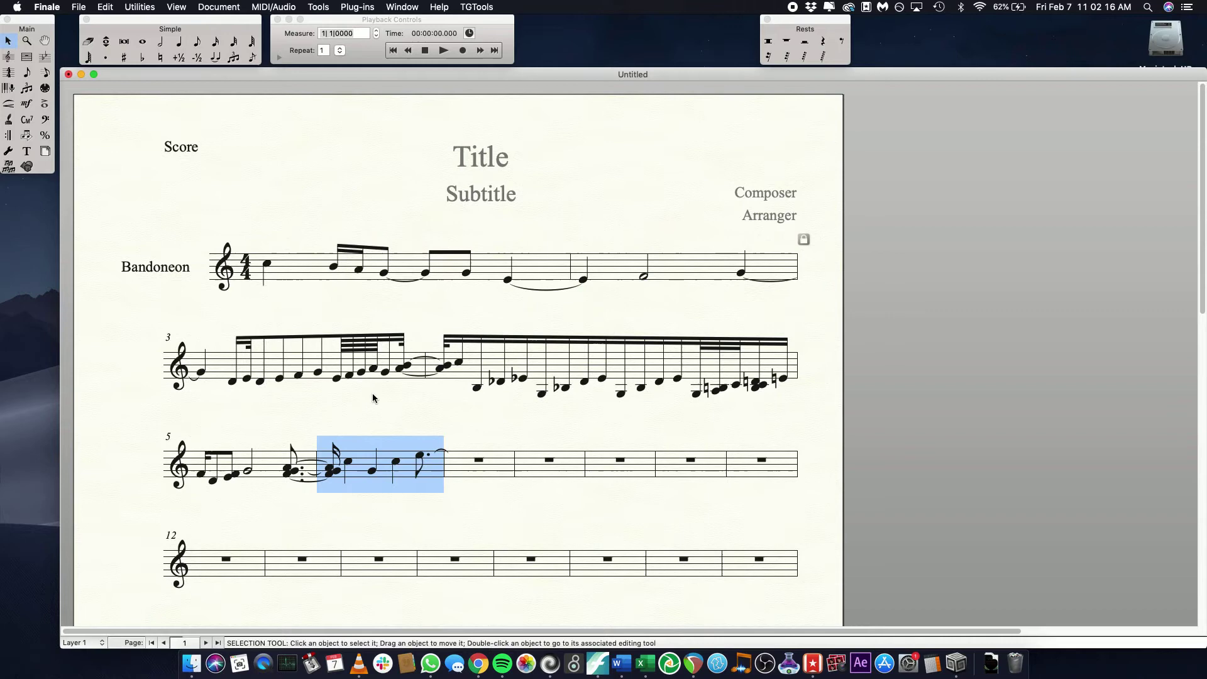
left_click(331, 375, "shift")
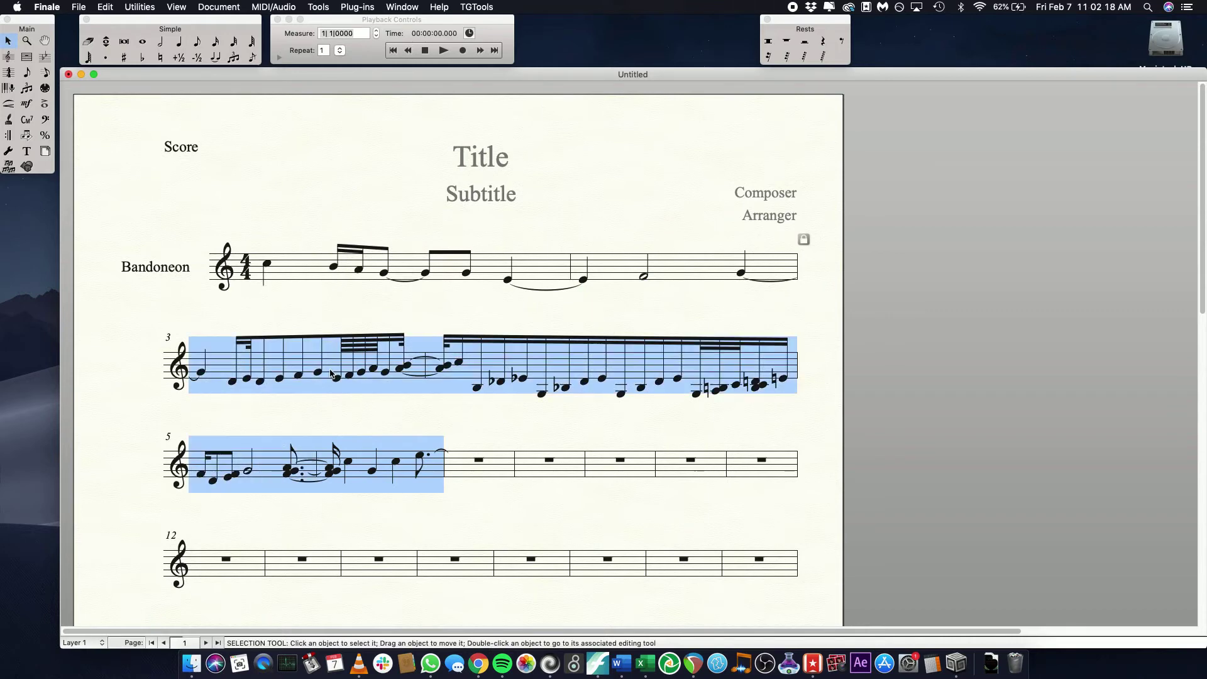
key("super+m")
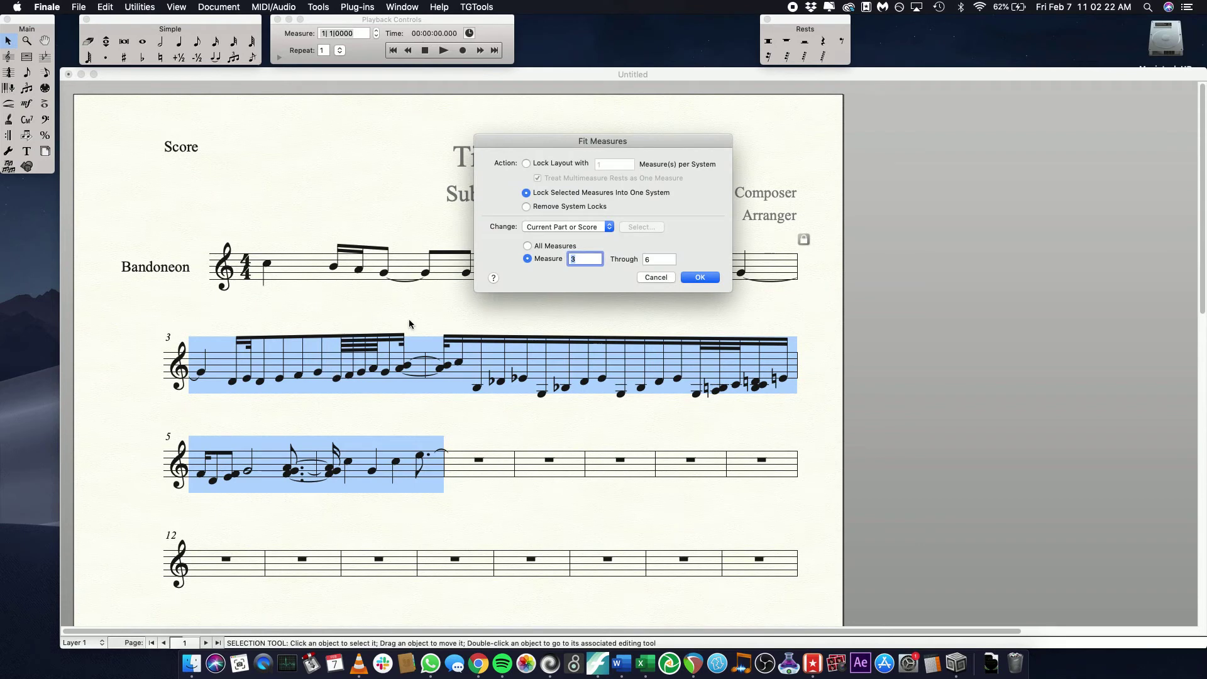
left_click(527, 165)
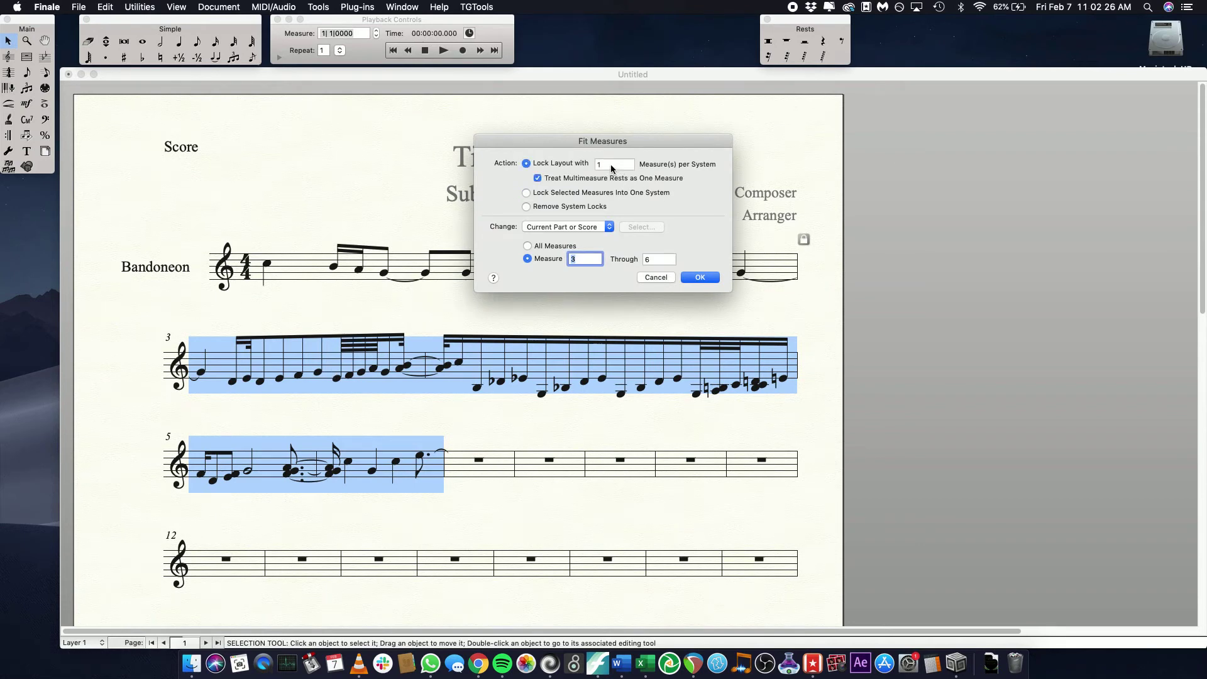
left_click(700, 278)
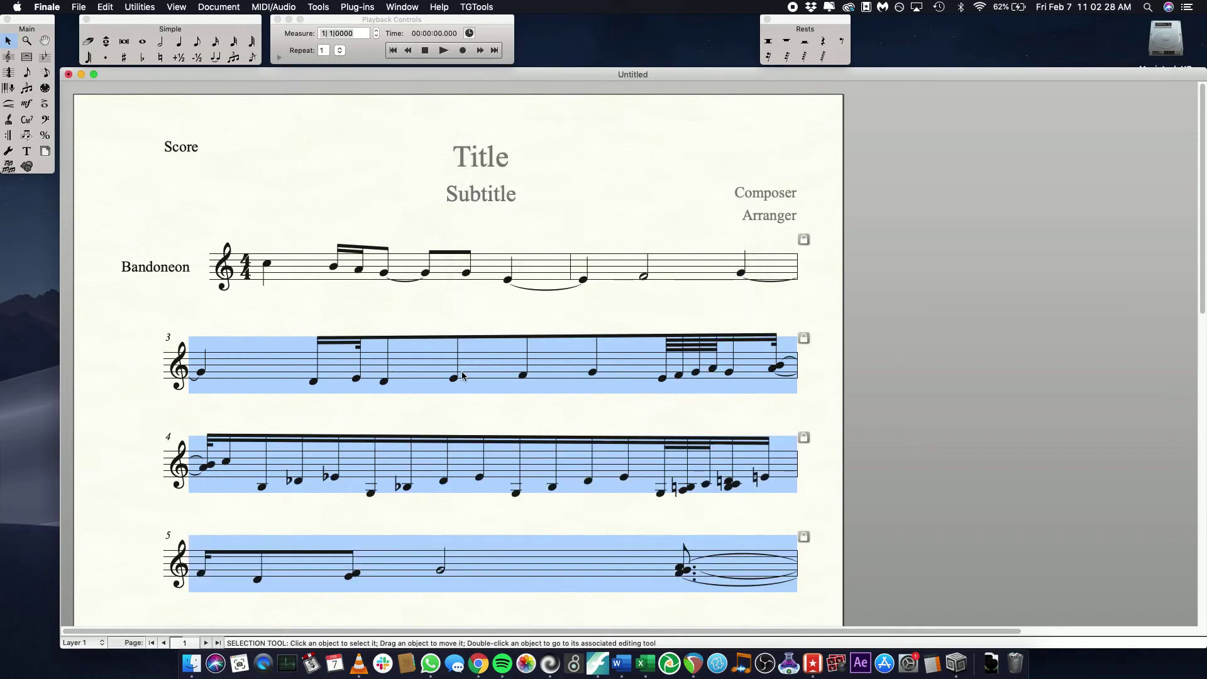
scroll(462, 375, "down", 2)
scroll(462, 376, "down", 2)
scroll(462, 376, "down", 2)
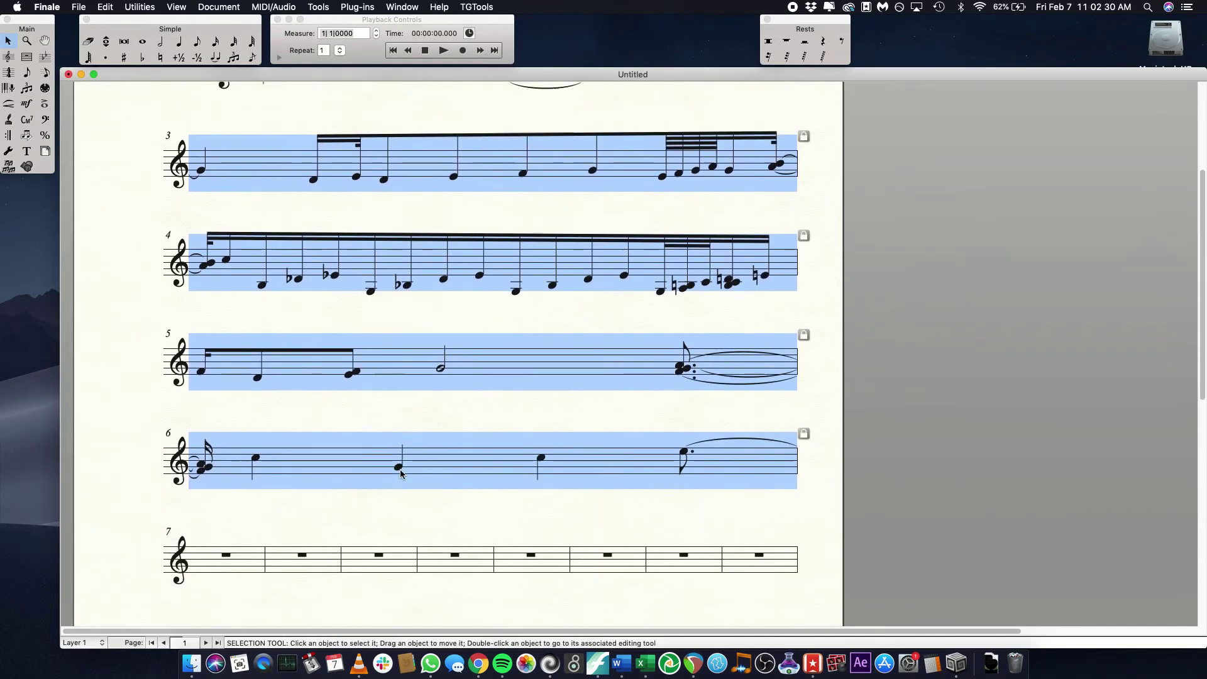
scroll(399, 469, "up", 2)
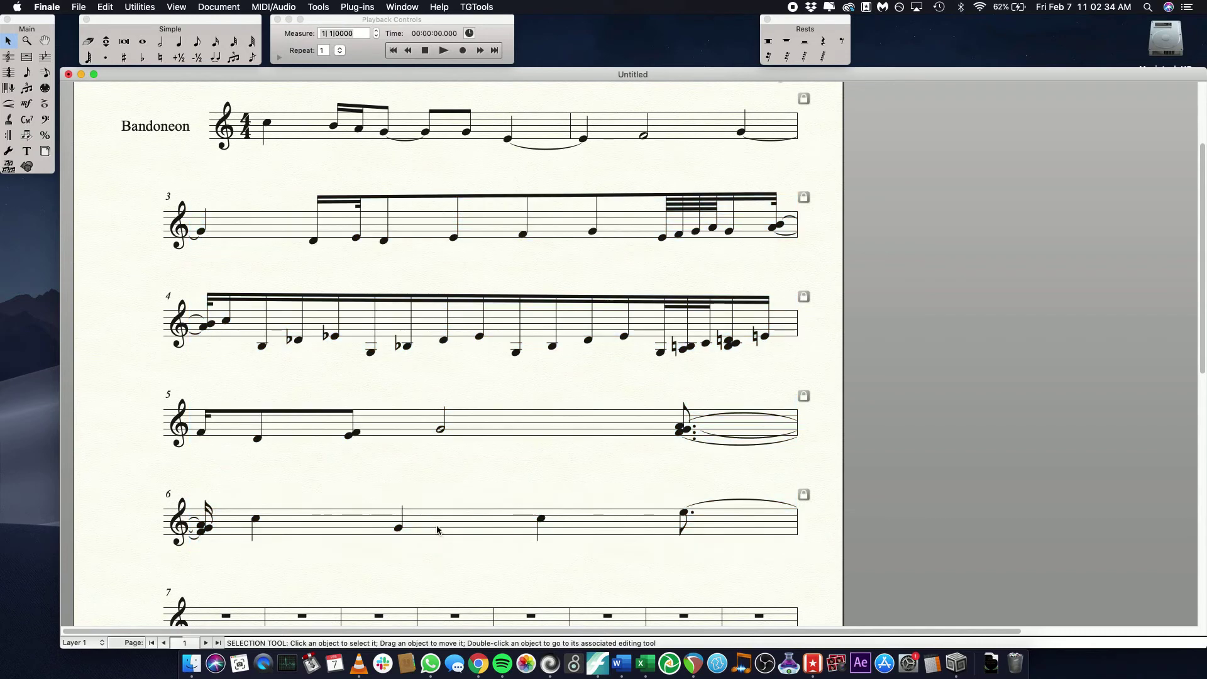
Remove the system locks from measures 1–6 with Fit Measures
left_click(436, 524)
left_click(309, 130, "shift")
key("super+m")
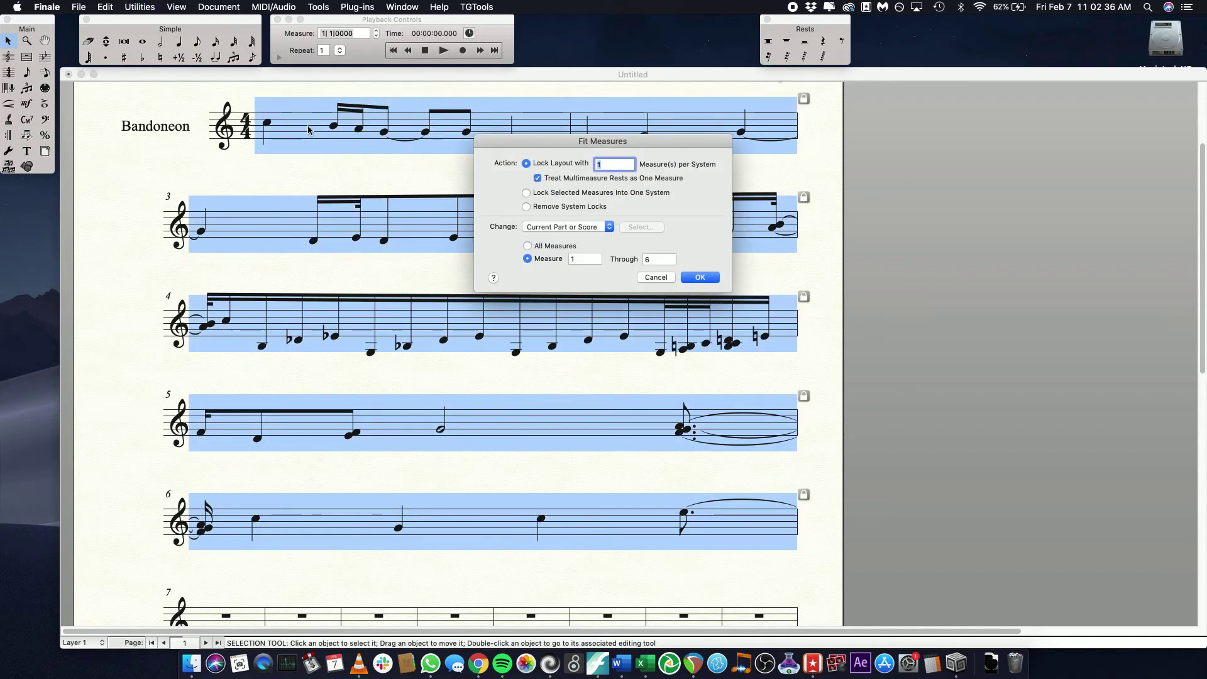
left_click(527, 206)
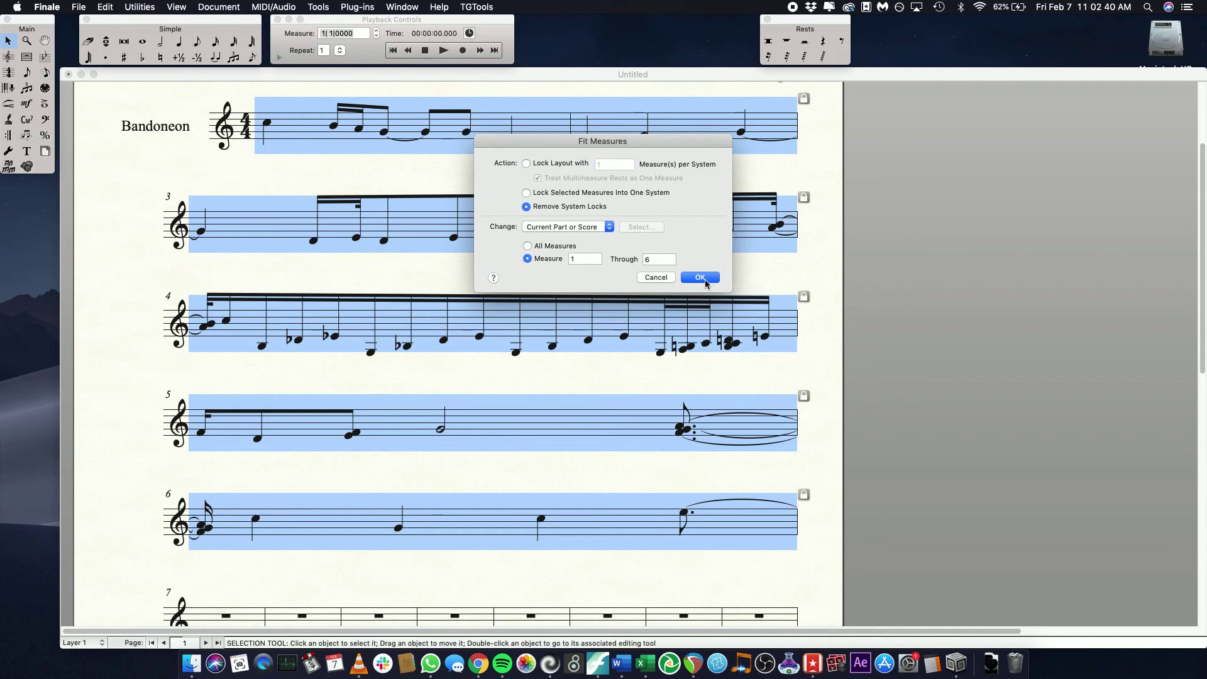
left_click(700, 277)
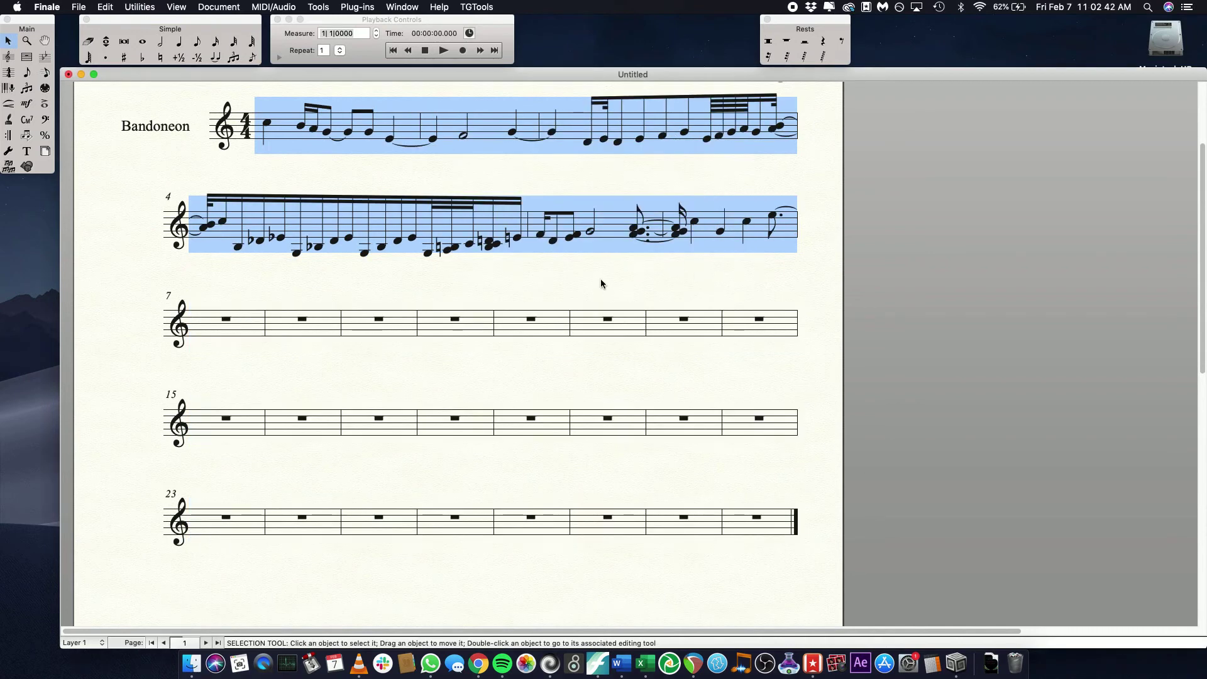
scroll(599, 278, "up", 3)
scroll(597, 282, "up", 2)
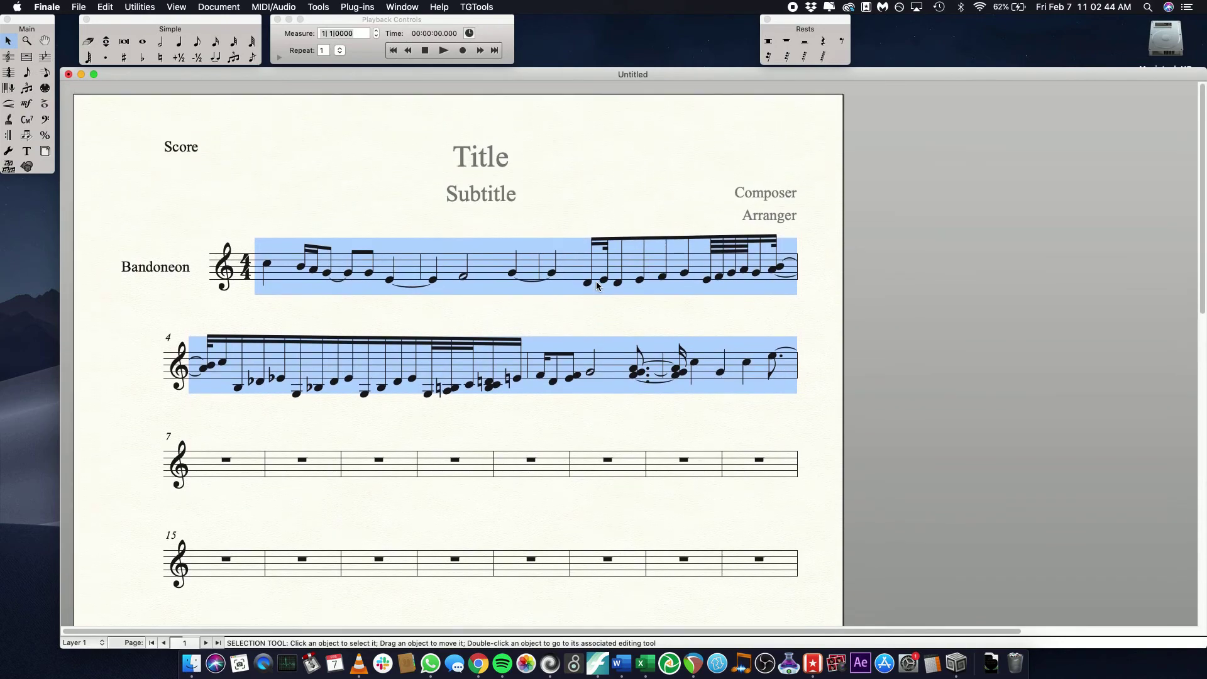